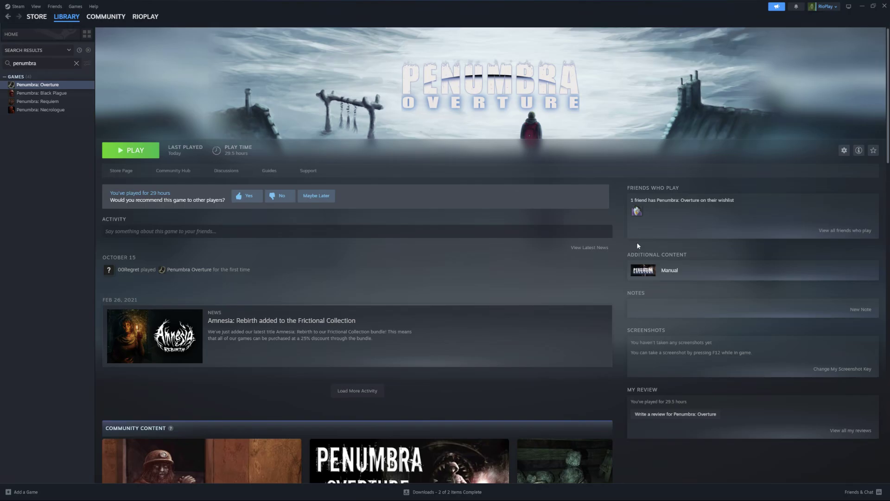
# - Browse to Documents\Penumbra Overture\Episode1 and bring up the context menu for settings.cfg
pyautogui.click(377, 493)
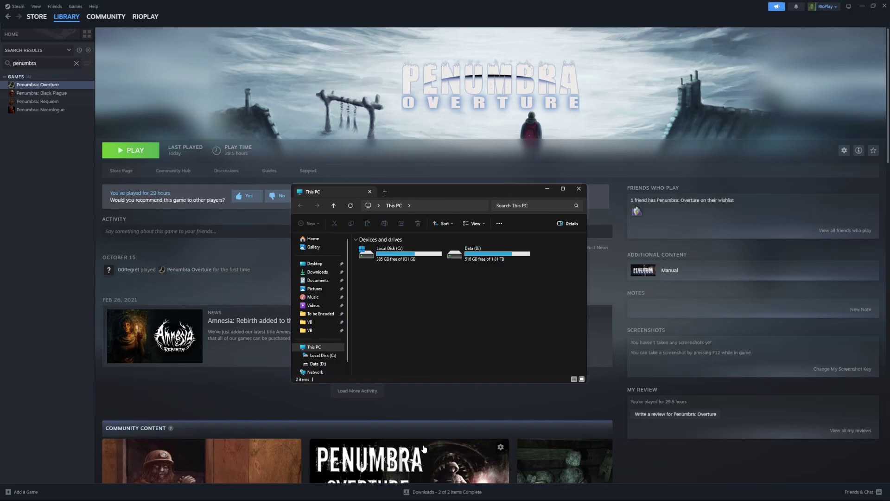
pyautogui.click(320, 280)
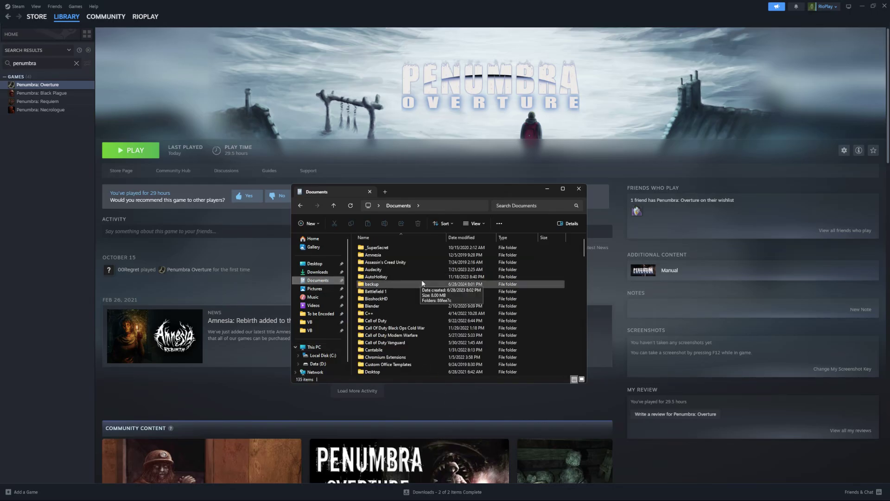
pyautogui.scroll(-10, 435, 285)
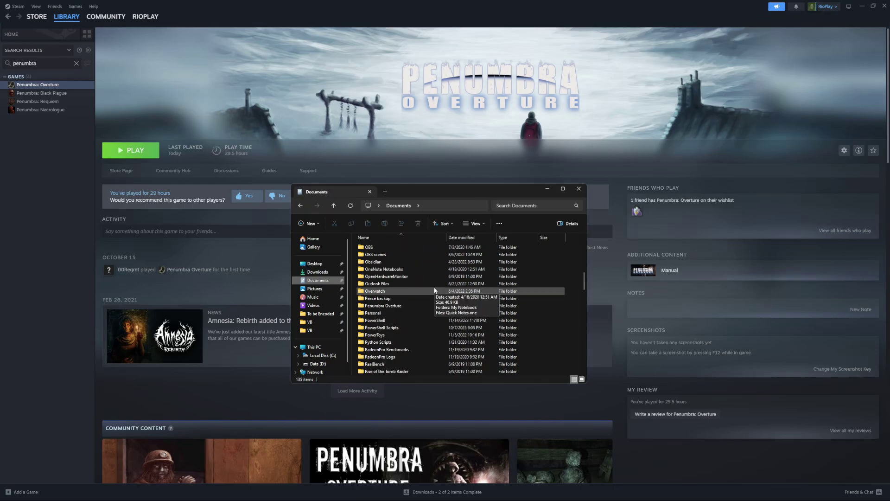
pyautogui.doubleClick(407, 304)
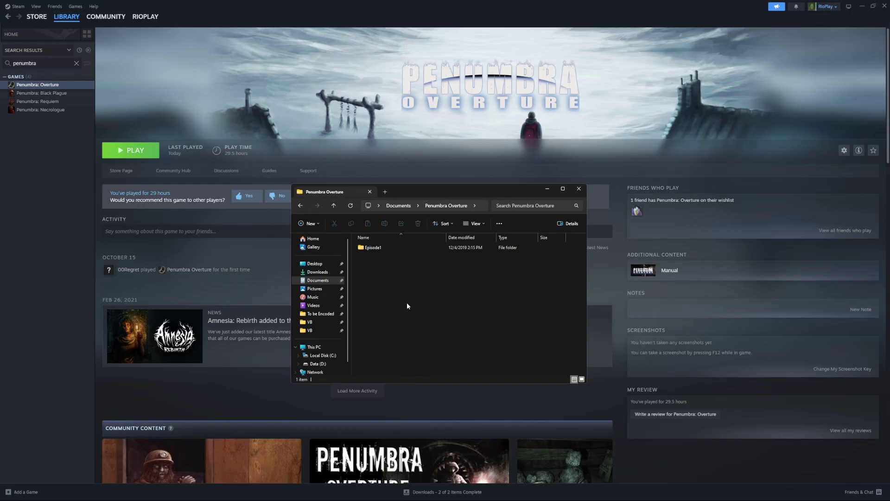
pyautogui.doubleClick(371, 248)
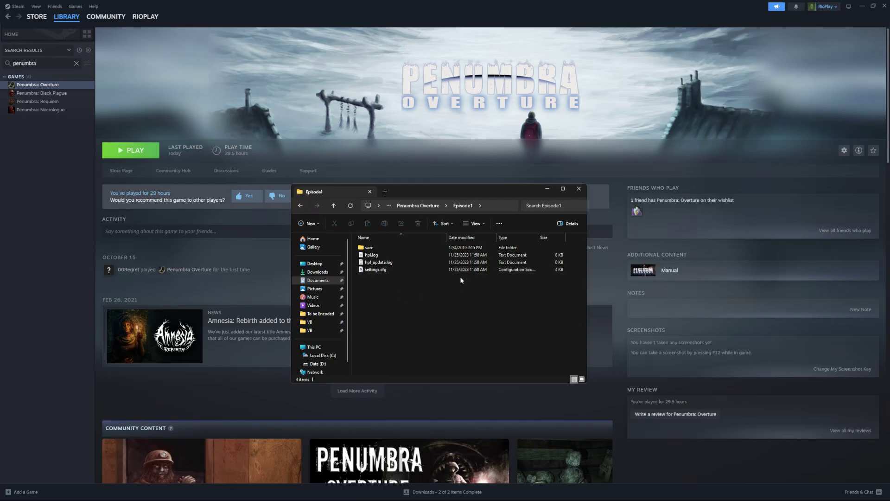
pyautogui.click(499, 223)
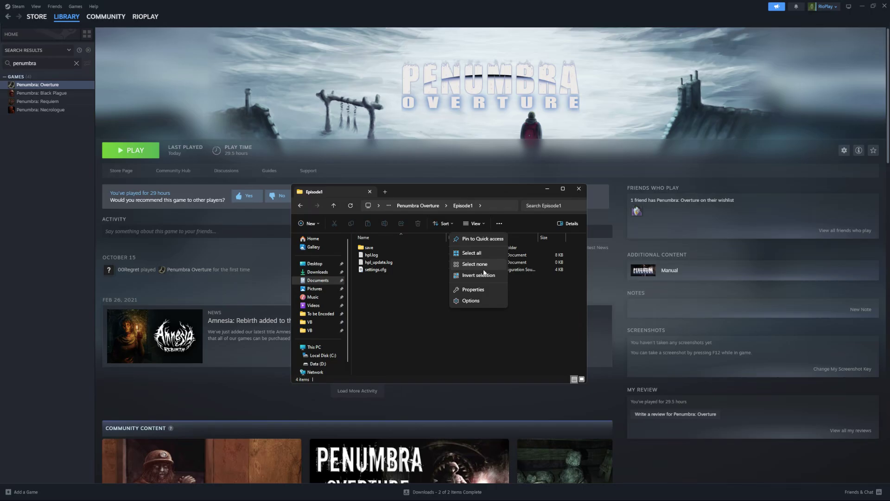
pyautogui.click(483, 271)
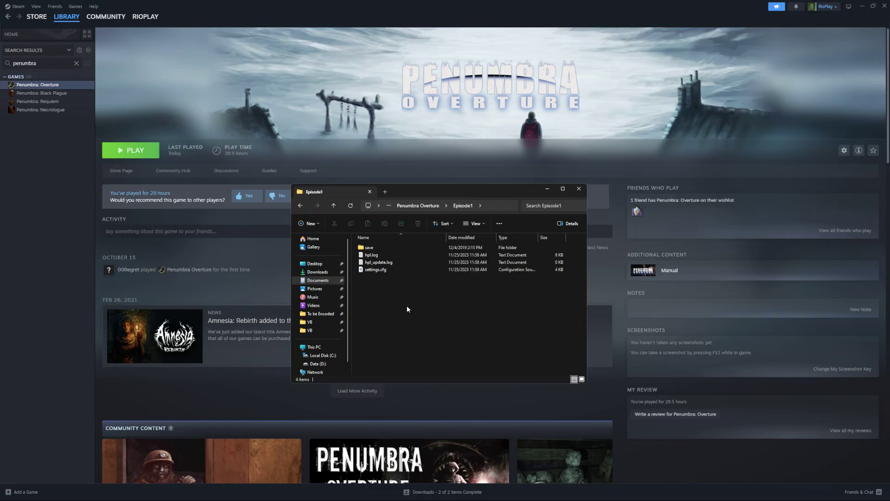
pyautogui.rightClick(374, 271)
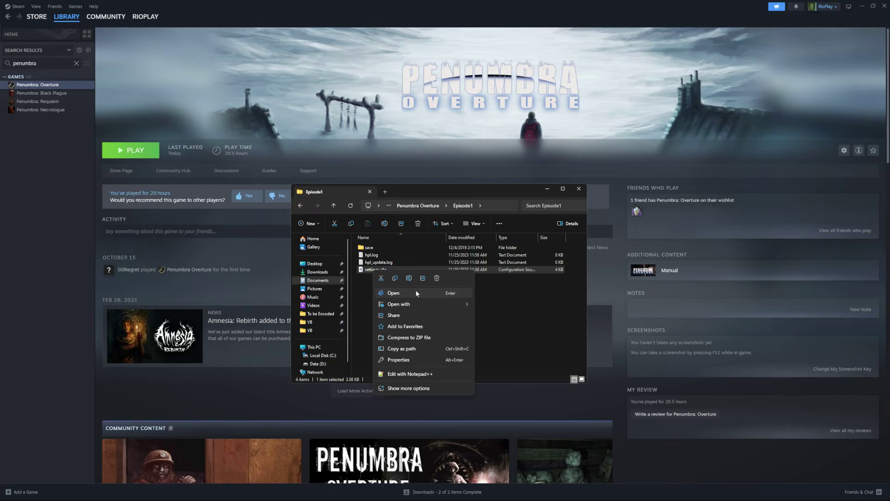
# - Open settings.cfg and change the Screen line to Width 1366 and Height 768
pyautogui.click(416, 293)
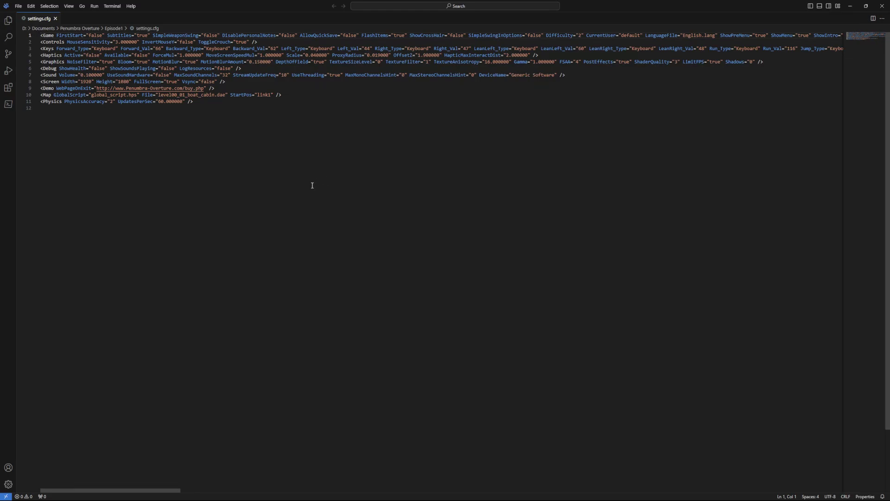
pyautogui.click(29, 81)
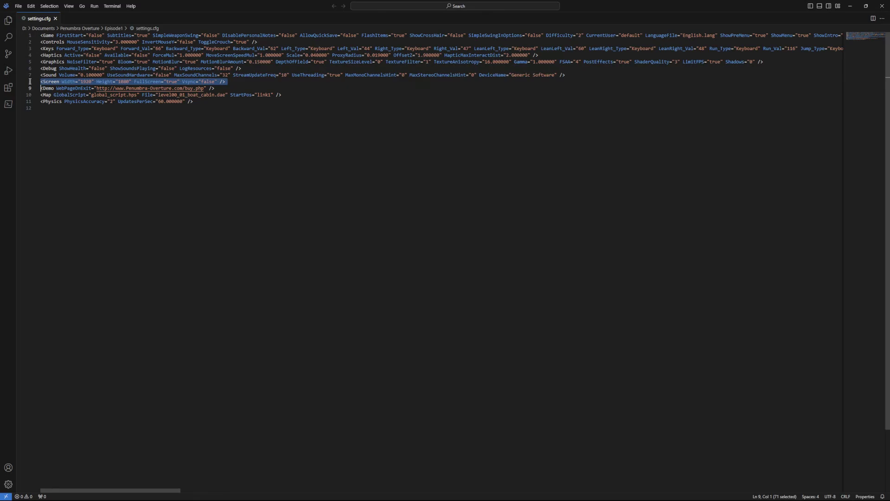
pyautogui.doubleClick(86, 82)
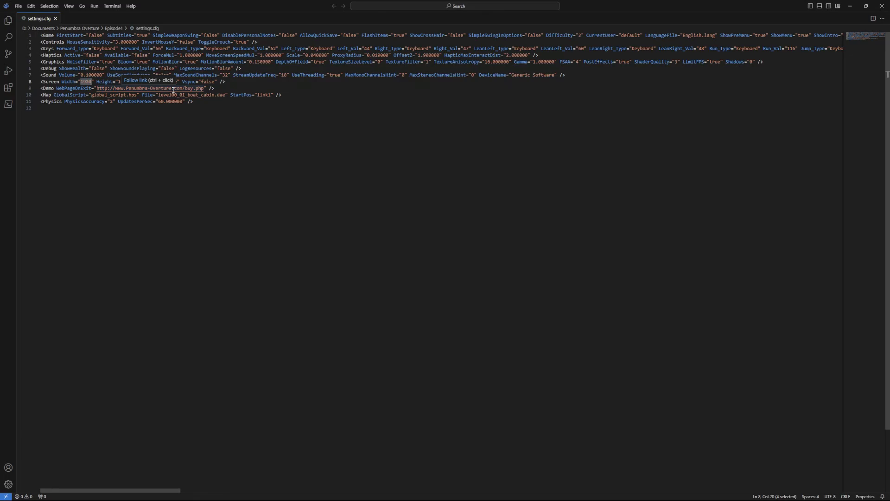
pyautogui.write('13')
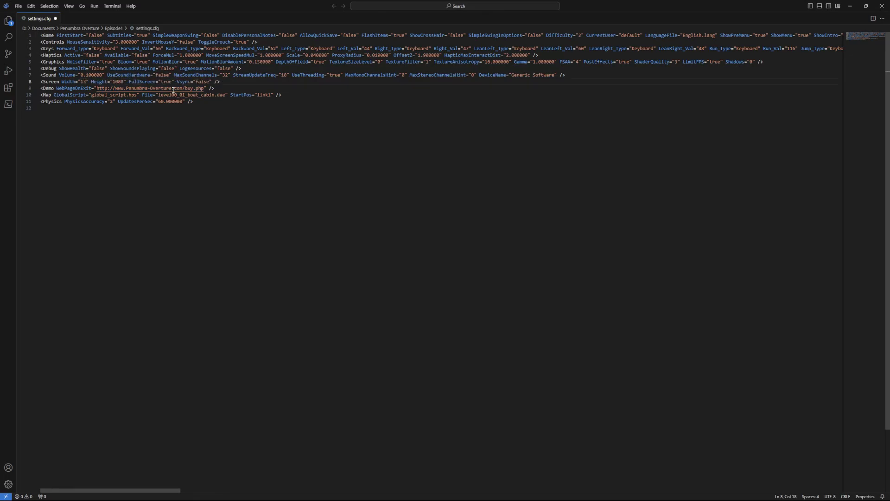
pyautogui.write('66')
pyautogui.doubleClick(125, 82)
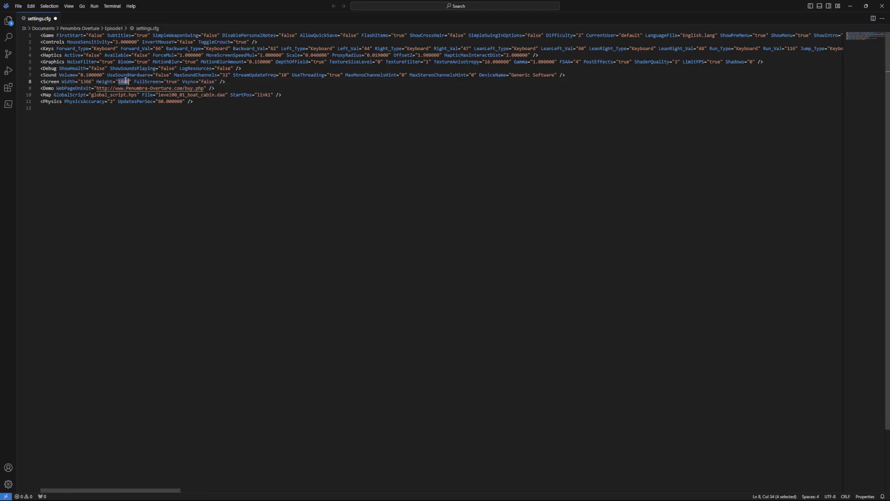
pyautogui.write('768')
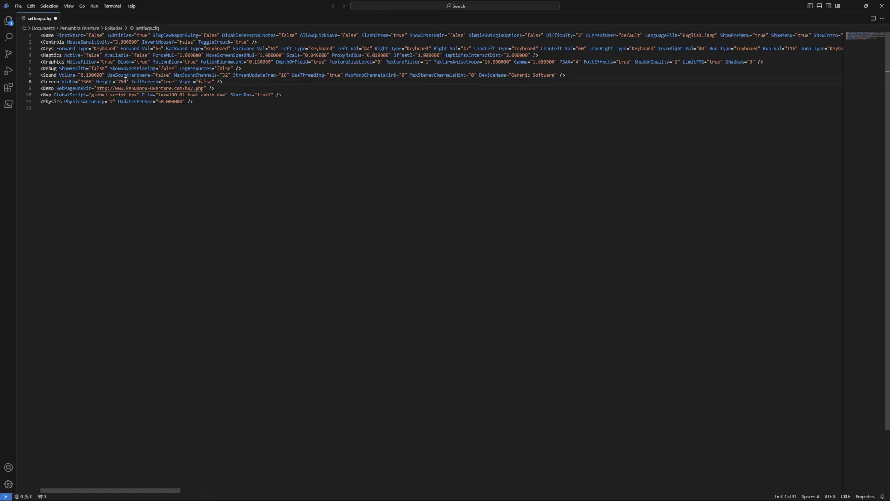
# - Save settings.cfg from the File menu and close VS Code
pyautogui.click(18, 6)
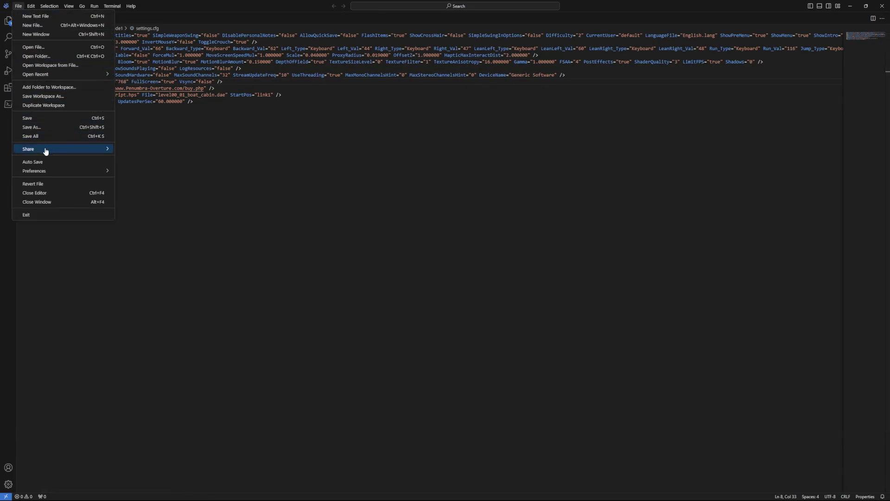
pyautogui.click(38, 122)
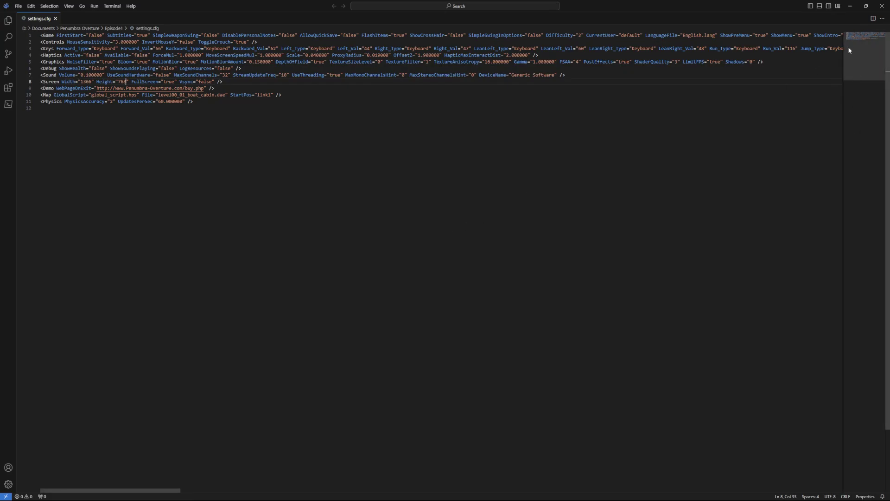
pyautogui.click(882, 6)
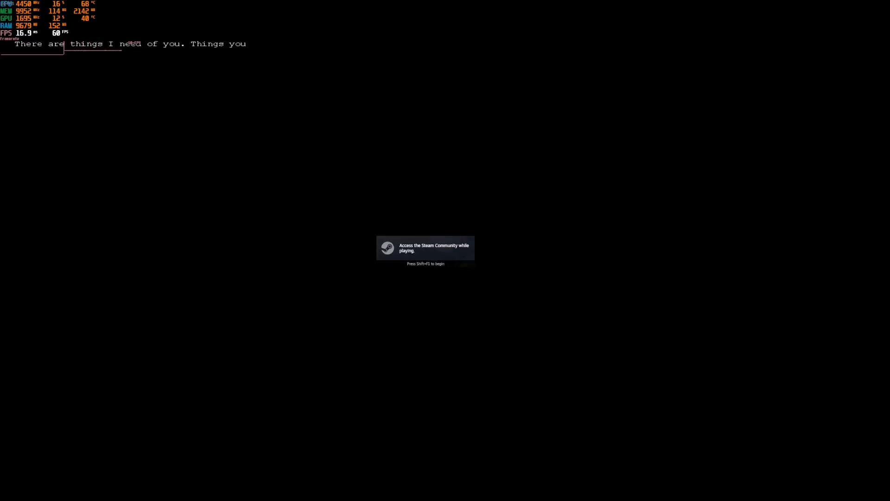
# - Skip the intro and step the Graphics resolution up to 1920 x 1200
pyautogui.press('space')
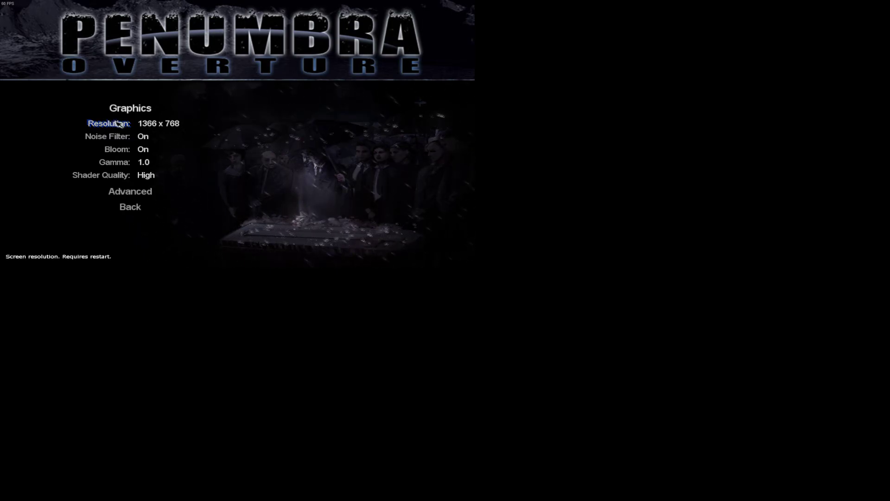
pyautogui.click(122, 123)
pyautogui.click(122, 123)
pyautogui.click(122, 125)
pyautogui.click(122, 125)
pyautogui.click(122, 124)
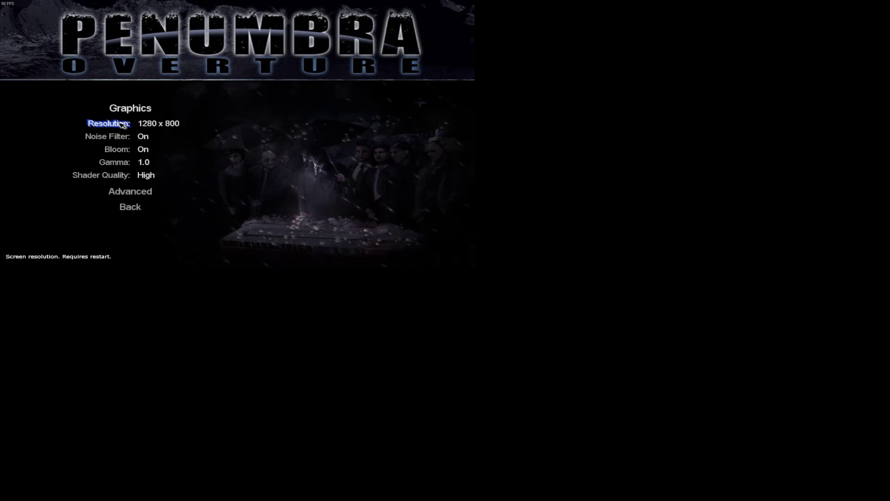
pyautogui.click(122, 124)
pyautogui.click(122, 124)
pyautogui.click(122, 124)
pyautogui.click(122, 124)
pyautogui.click(122, 124)
pyautogui.click(122, 124)
pyautogui.click(122, 124)
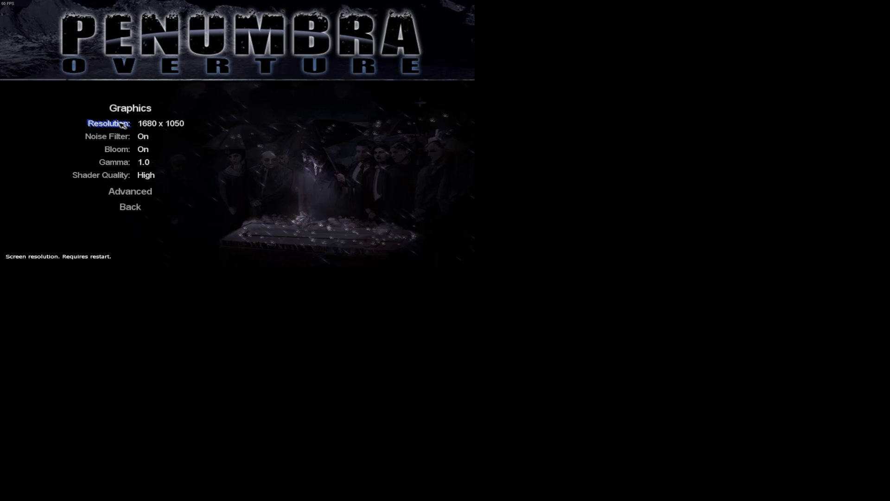
pyautogui.click(122, 124)
pyautogui.click(122, 124)
pyautogui.click(122, 124)
# - Step the resolution back to 1920 x 1080 and leave the Graphics settings
pyautogui.rightClick(122, 124)
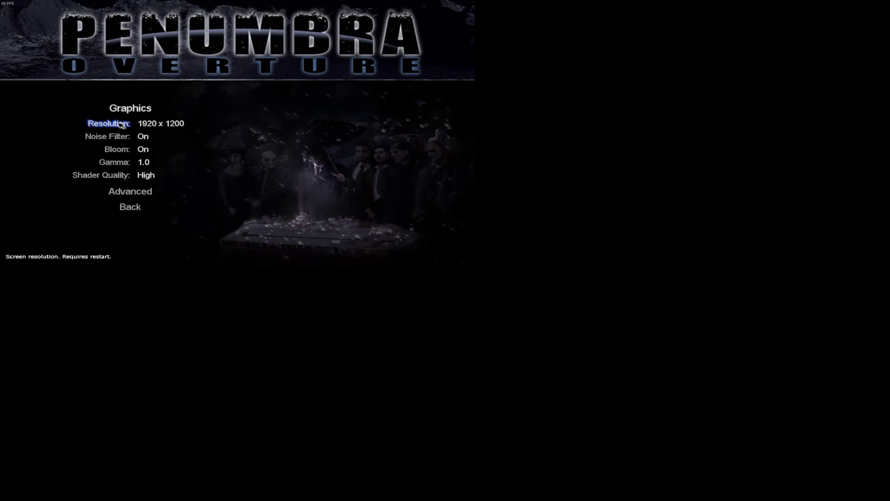
pyautogui.rightClick(122, 124)
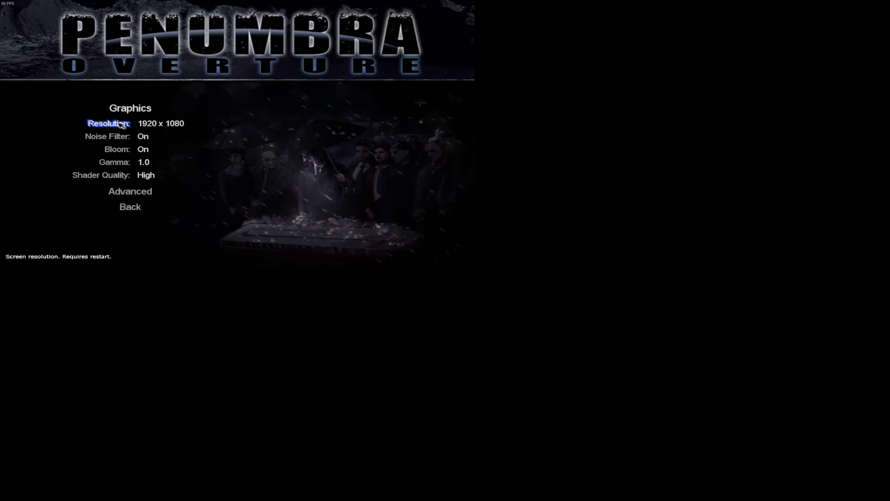
pyautogui.click(139, 208)
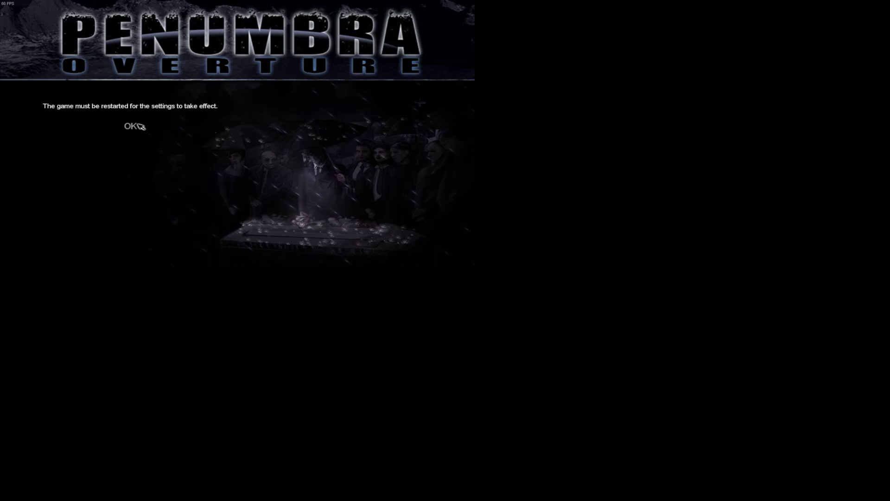
# - Dismiss the restart notice and return to the game's main menu
pyautogui.click(139, 126)
pyautogui.click(129, 173)
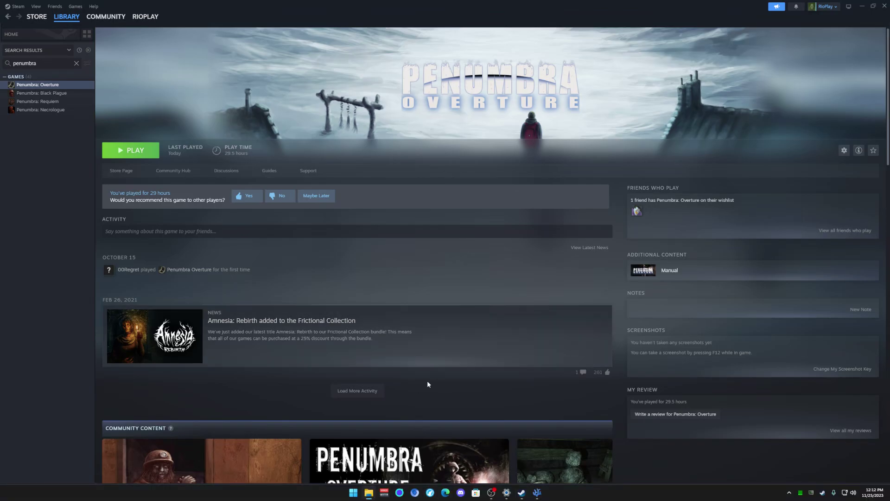
# - Change Width from 1920 to 2560 and Height from 1080 to 1440, then save with Ctrl+S
pyautogui.click(368, 493)
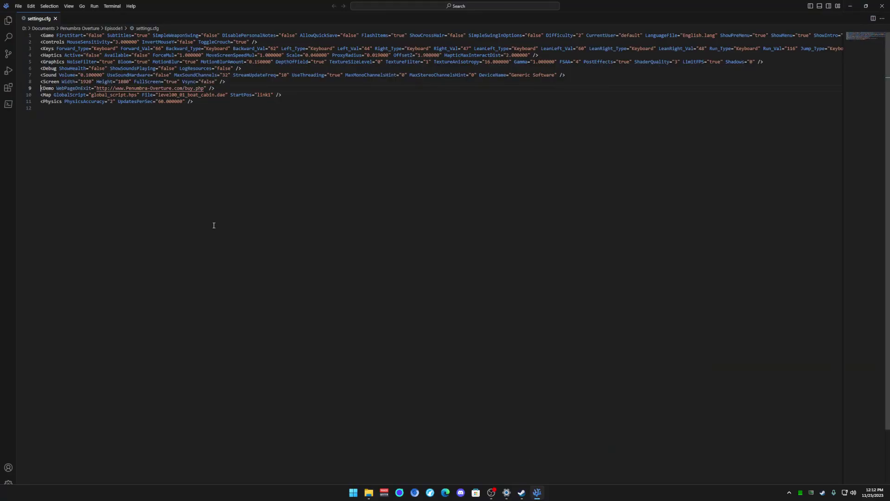
pyautogui.doubleClick(86, 82)
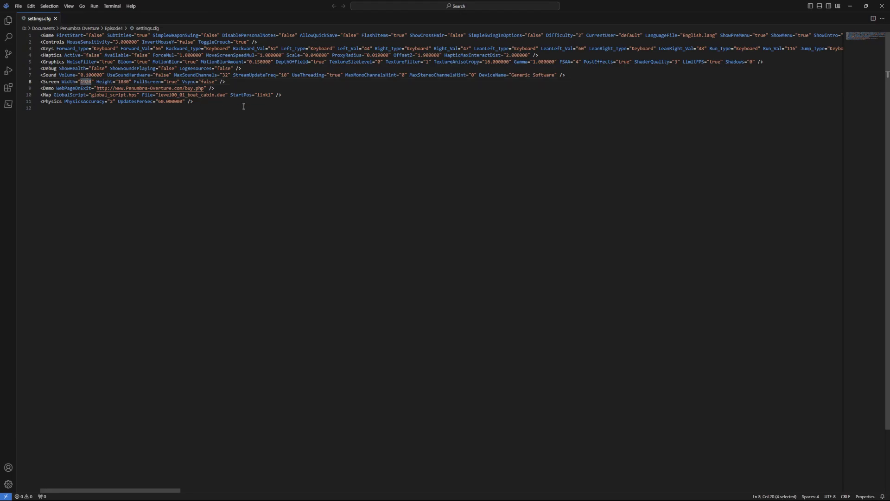
pyautogui.write('2560')
pyautogui.doubleClick(124, 82)
pyautogui.write('1440')
pyautogui.hotkey('ctrl', 's')
pyautogui.hotkey('alt', 'Tab')
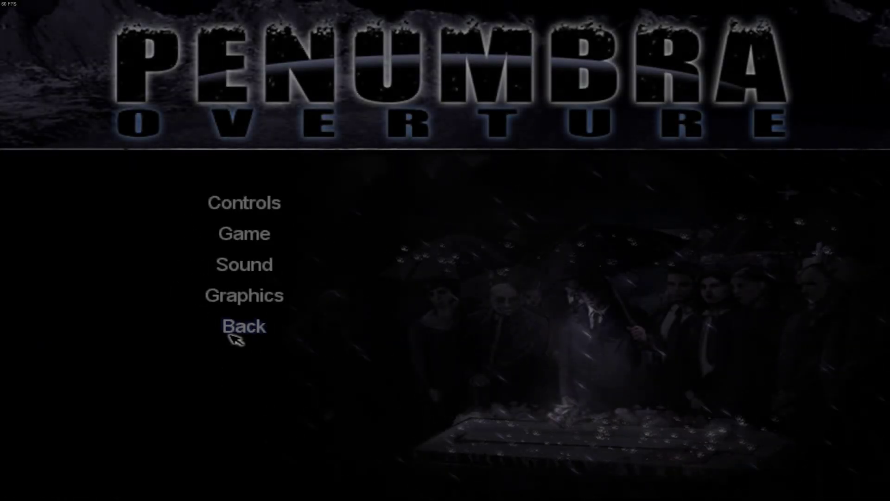
# - Confirm the Graphics resolution reads 2560 x 1440, then return to the main menu and resume
pyautogui.click(242, 292)
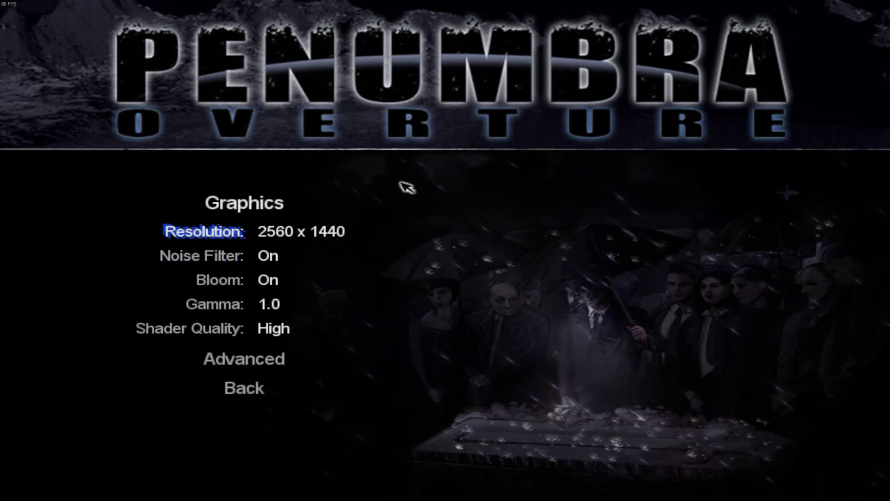
pyautogui.click(272, 384)
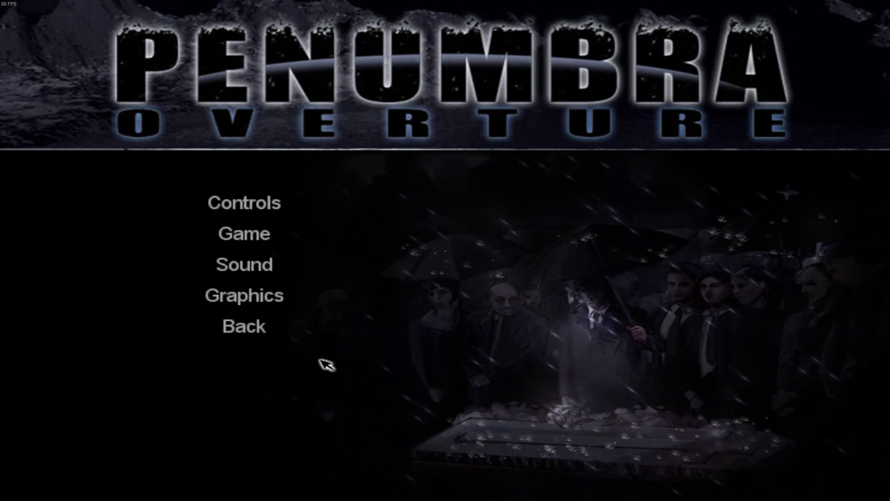
pyautogui.click(272, 330)
pyautogui.click(242, 202)
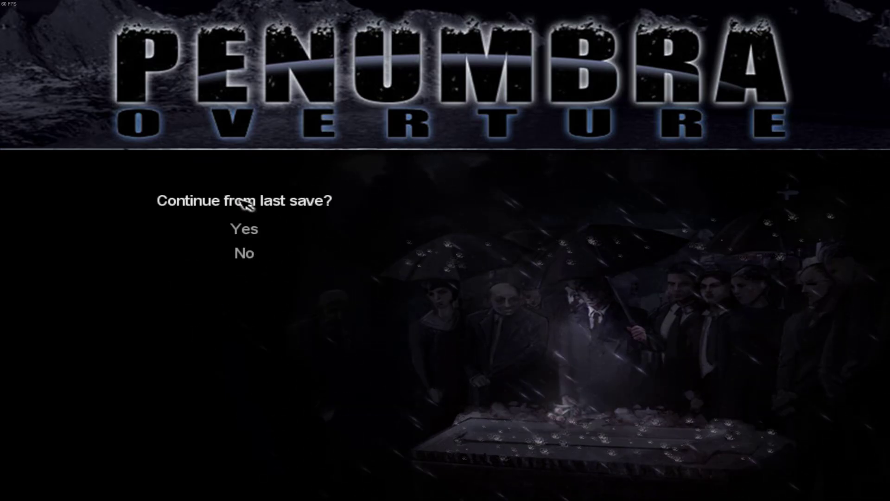